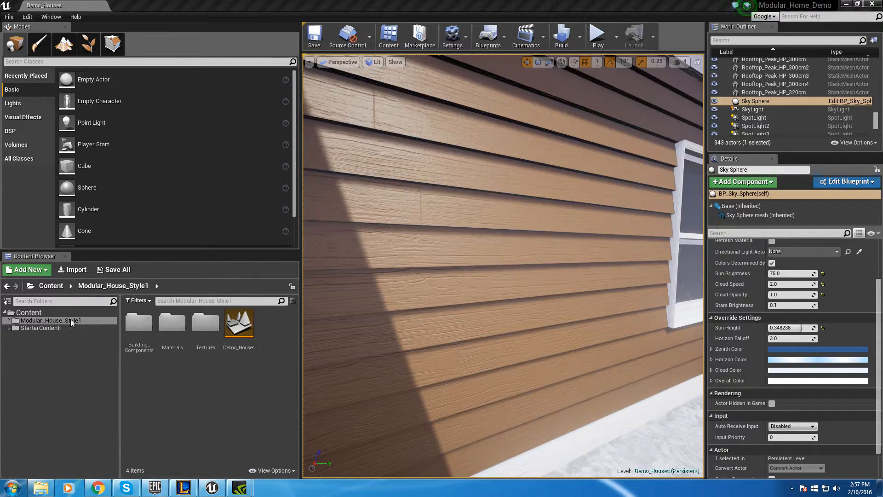
Open exterior_wall_Inst from the house Material_Instances folder and place its editor so the wall siding stays in view.
left_click(8, 321)
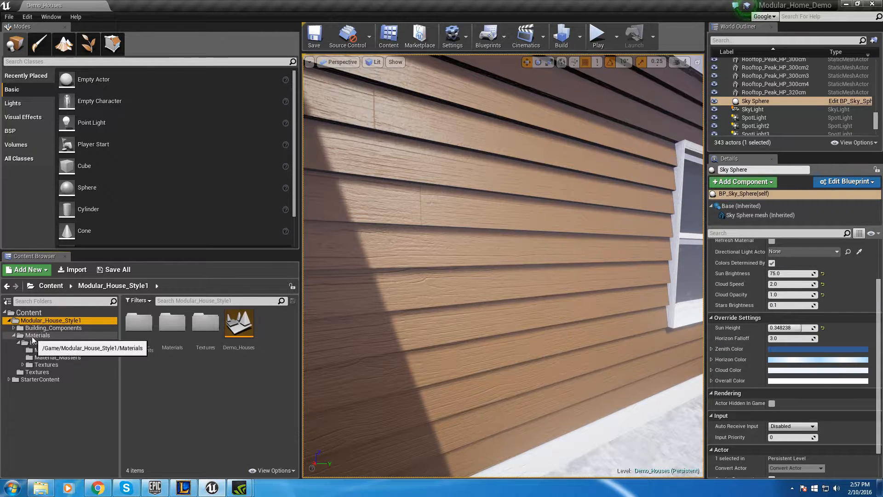
left_click(54, 351)
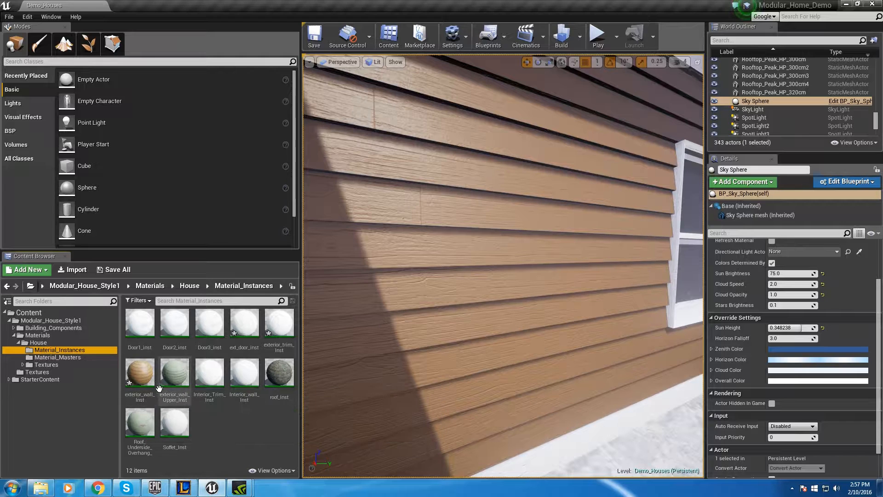
double_click(145, 401)
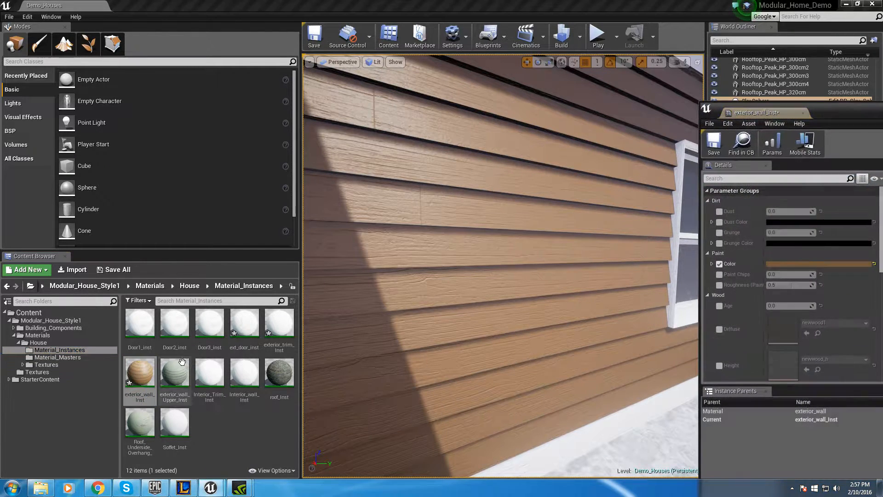
left_click_drag(839, 110, 846, 111)
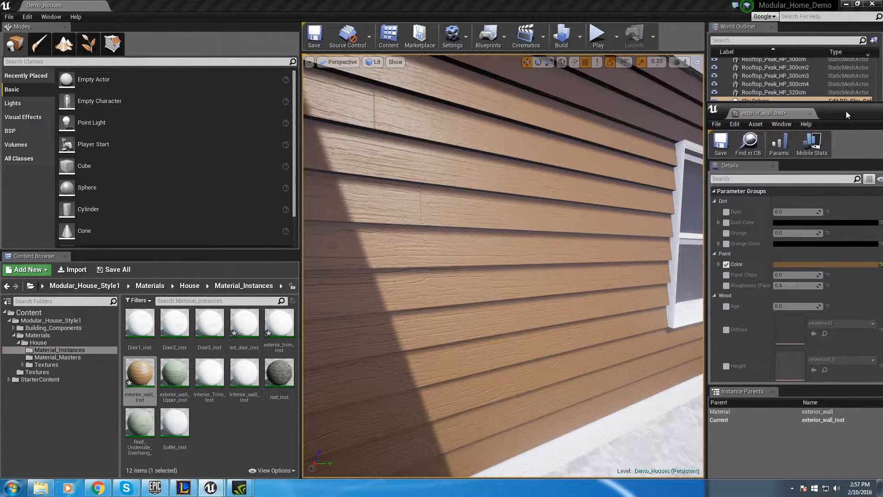
mouse_move(595, 304)
right_mouse_down()
mouse_move(586, 305)
mouse_move(612, 305)
mouse_move(599, 306)
right_mouse_up()
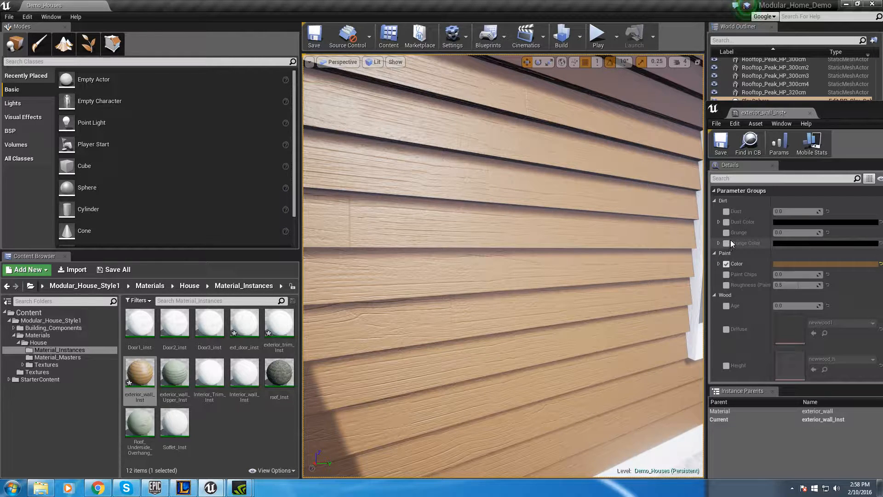
left_click(810, 265)
mouse_move(758, 321)
left_mouse_down()
mouse_move(783, 362)
mouse_move(780, 319)
mouse_move(780, 346)
left_mouse_up()
key("Escape")
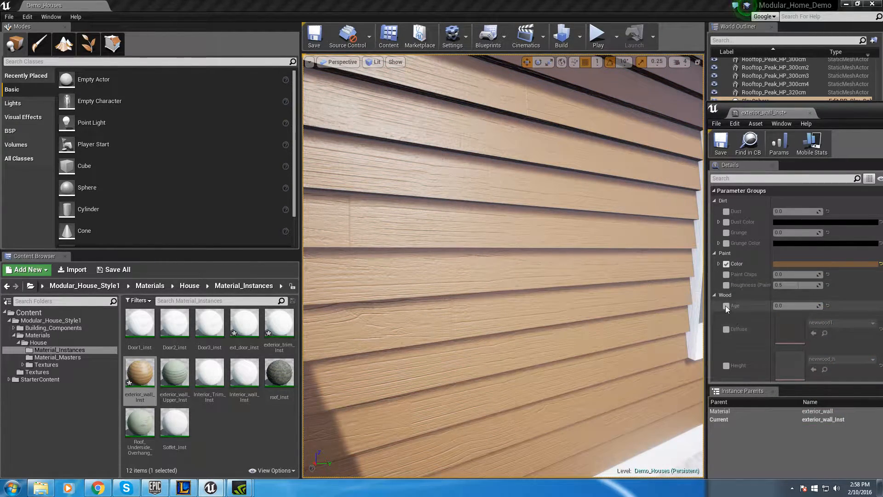
Look through the Dirt, Paint and Wood parameter groups of the exterior wall material instance.
scroll(727, 306, "down", 3)
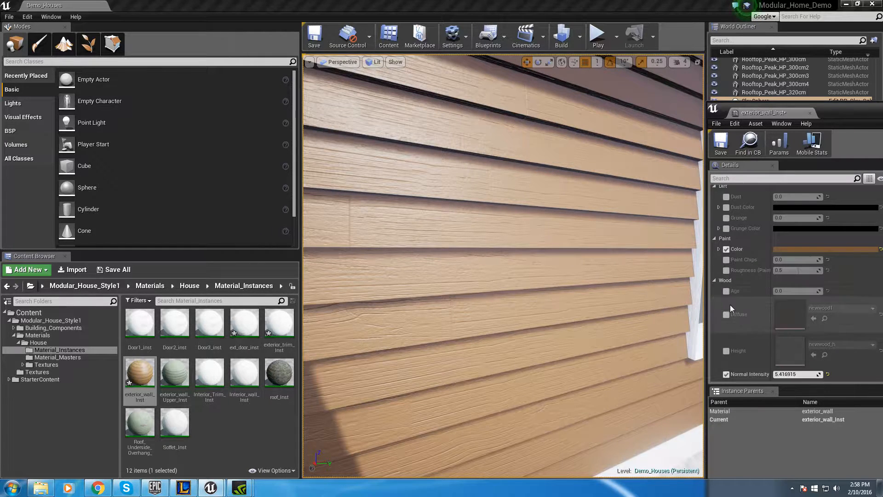
left_click(726, 316)
left_click_drag(782, 316, 792, 316)
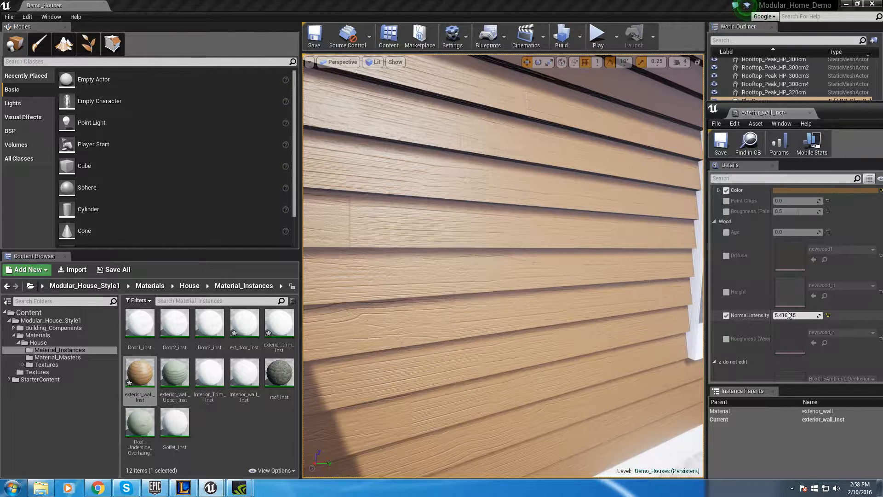
scroll(794, 311, "up", 3)
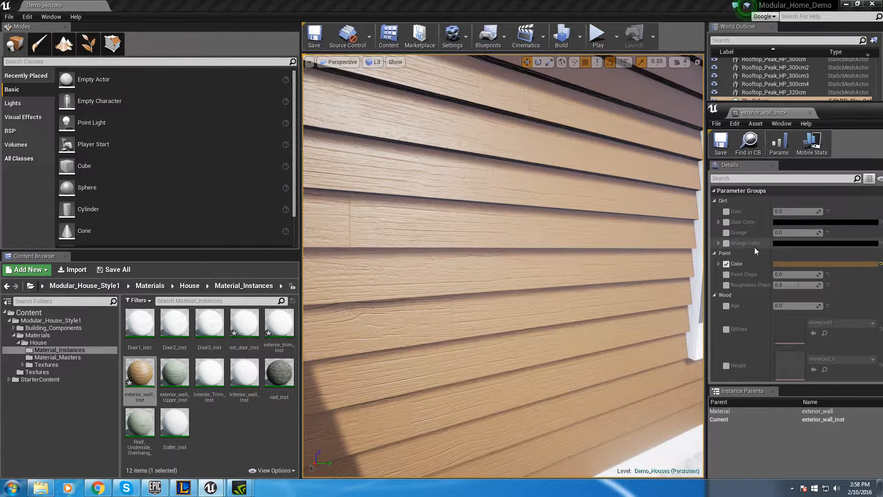
scroll(758, 295, "down", 2)
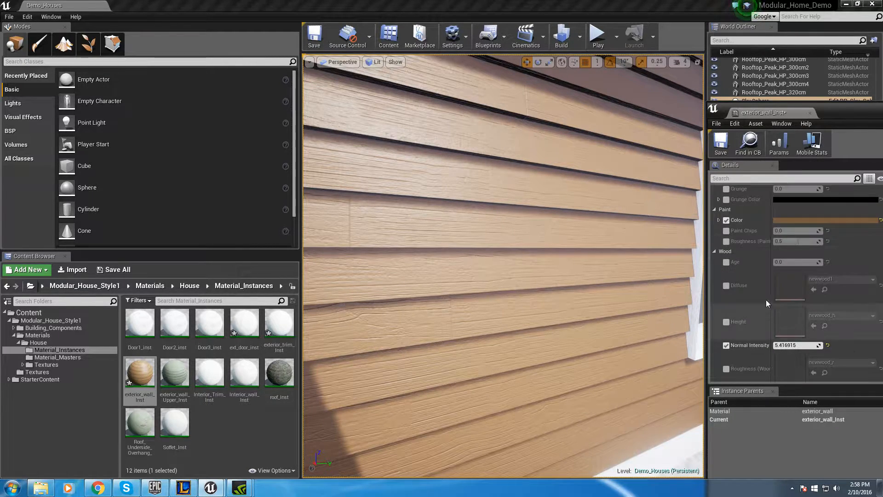
scroll(759, 308, "down", 2)
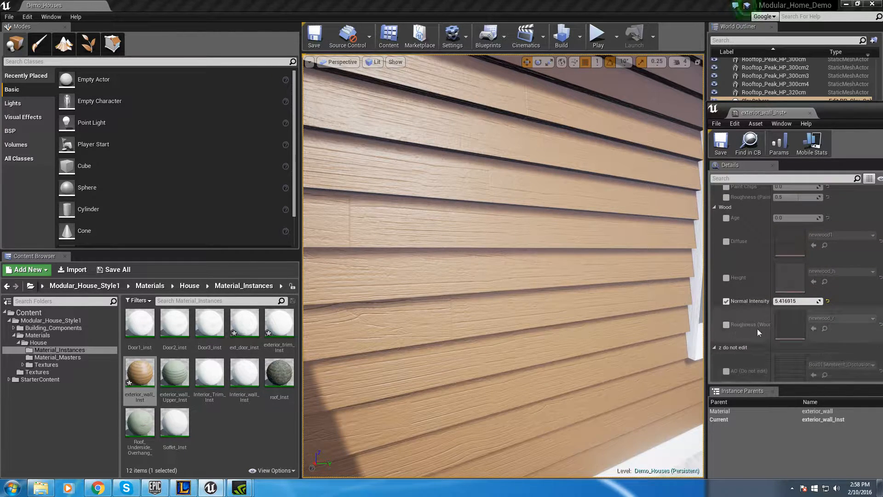
scroll(766, 358, "up", 4)
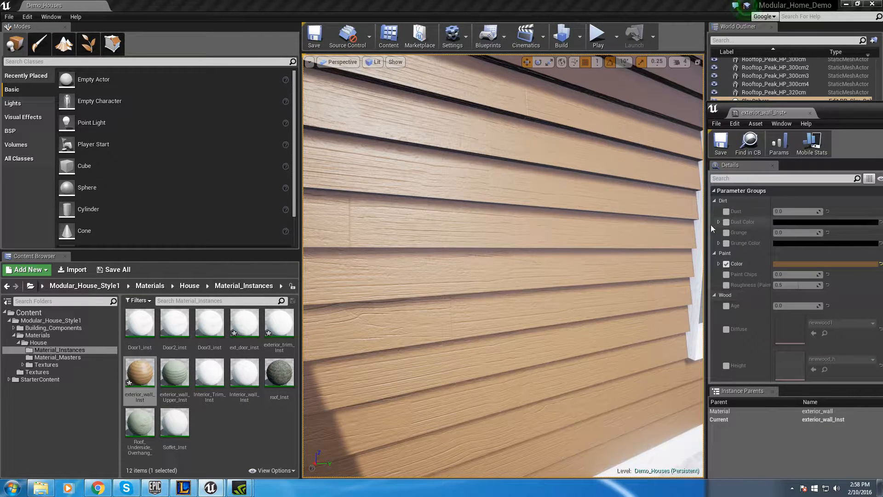
Enable the Dust parameter of the exterior wall material and set it to about 0.505.
left_click(726, 211)
left_click_drag(785, 211, 819, 212)
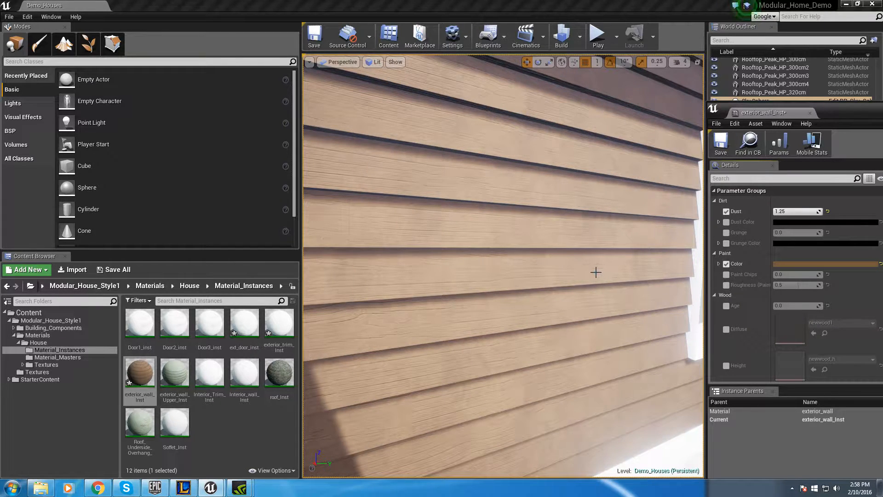
left_click_drag(796, 211, 726, 222)
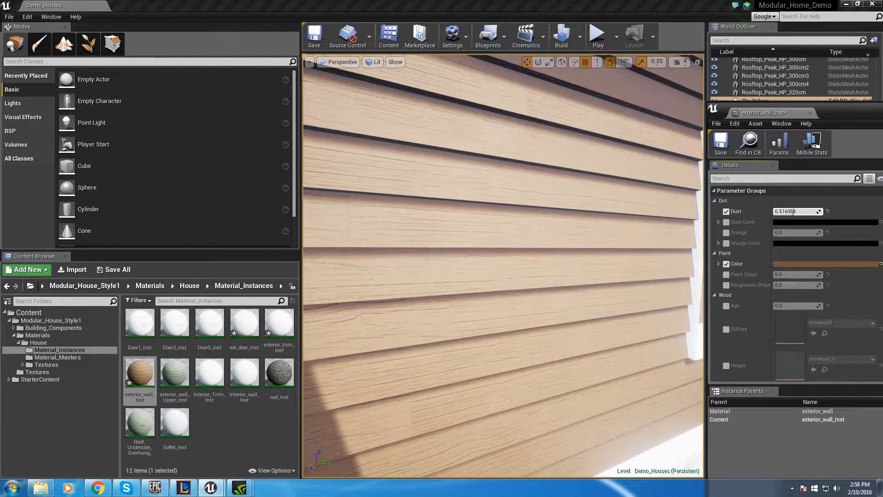
Enable the Dust Color override and try a yellowish-brown dust tint on the siding.
left_click(727, 223)
left_click(780, 222)
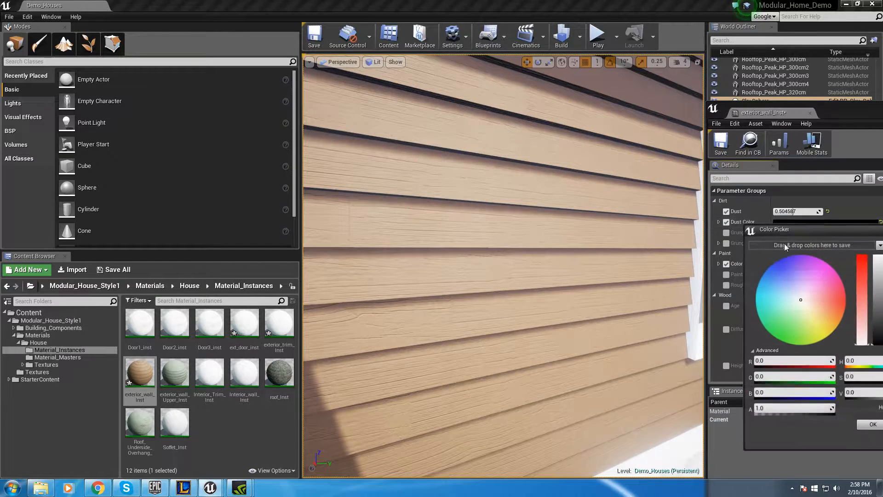
left_click_drag(866, 344, 867, 275)
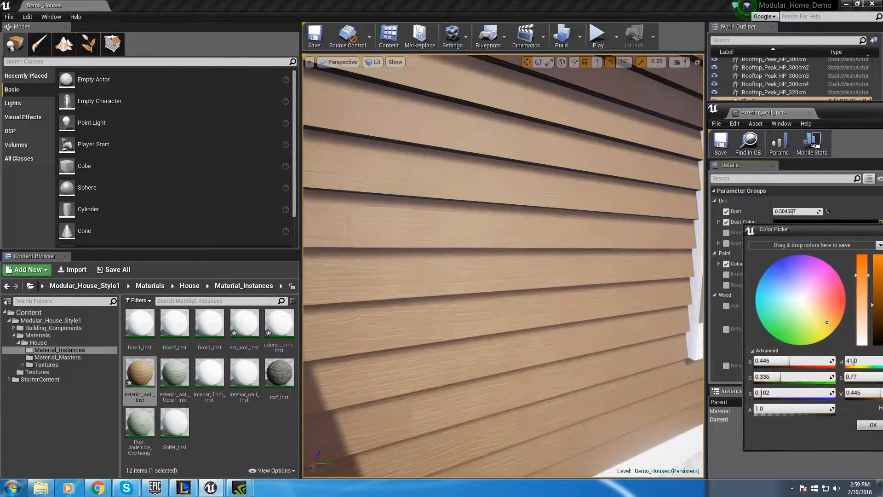
left_click(719, 223)
Enable Grunge and the Grunge Color override, try a muted brown grunge tint, and set Grunge to about 0.294.
left_click(727, 233)
left_click_drag(792, 232, 804, 232)
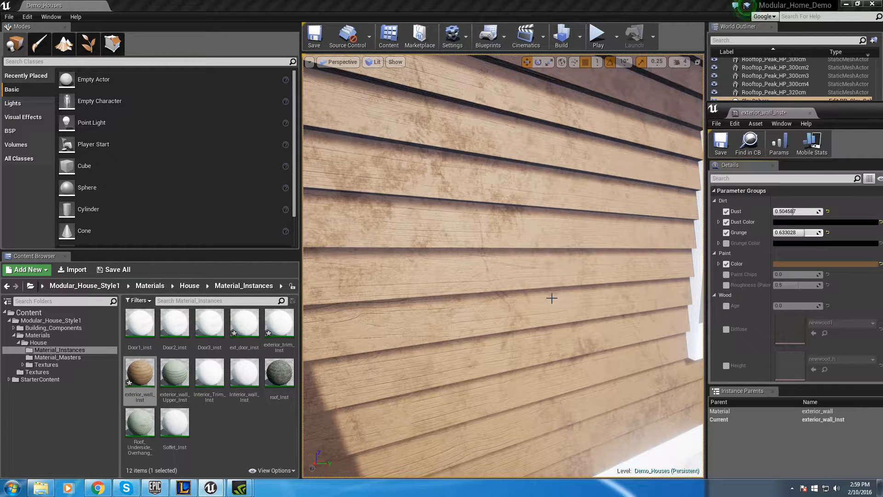
left_click(726, 243)
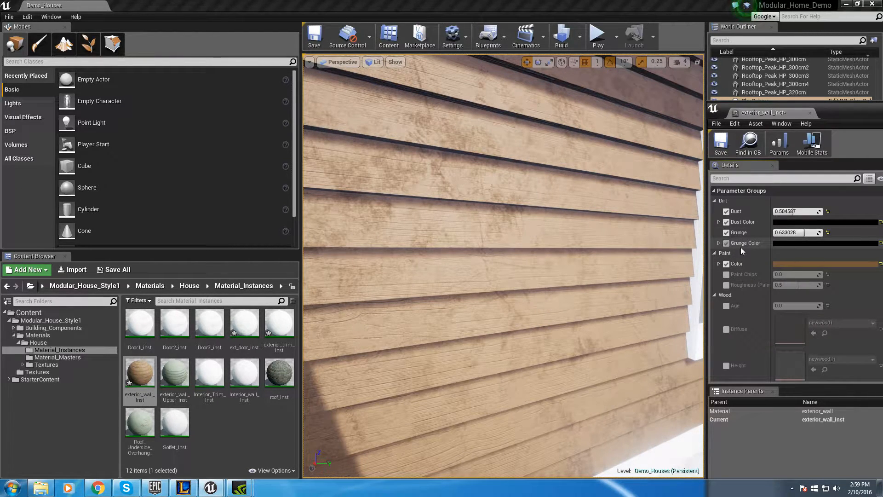
left_click(796, 244)
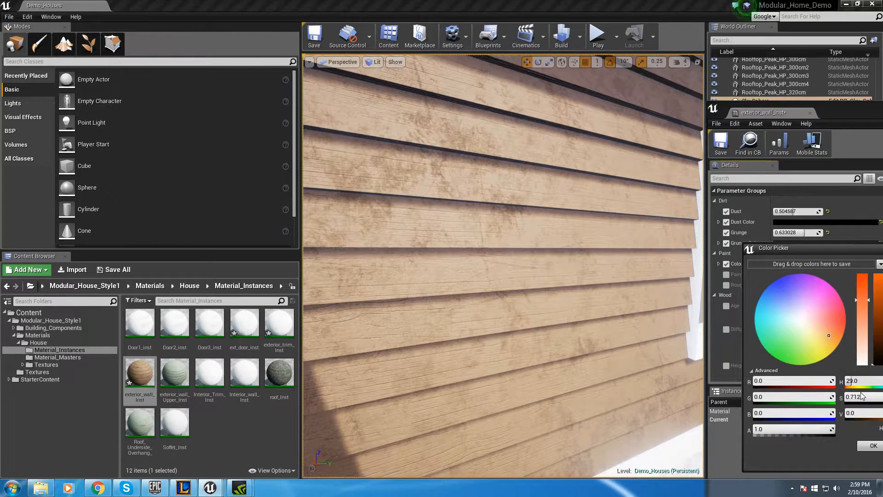
mouse_move(872, 364)
left_mouse_down()
mouse_move(860, 343)
mouse_move(858, 360)
mouse_move(859, 335)
left_mouse_up()
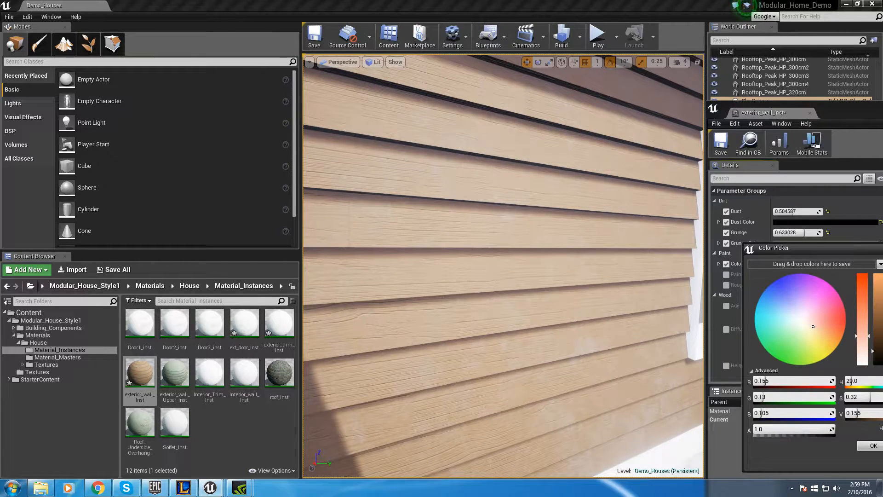
left_click(874, 445)
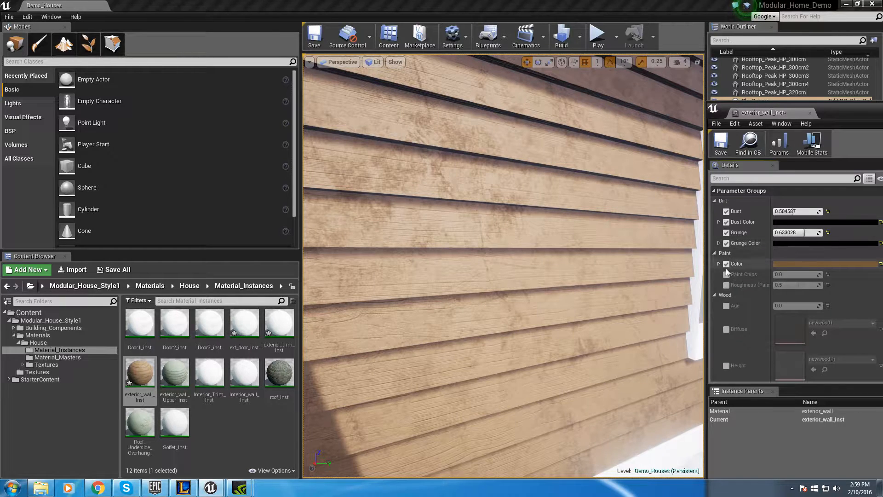
left_click_drag(803, 232, 787, 232)
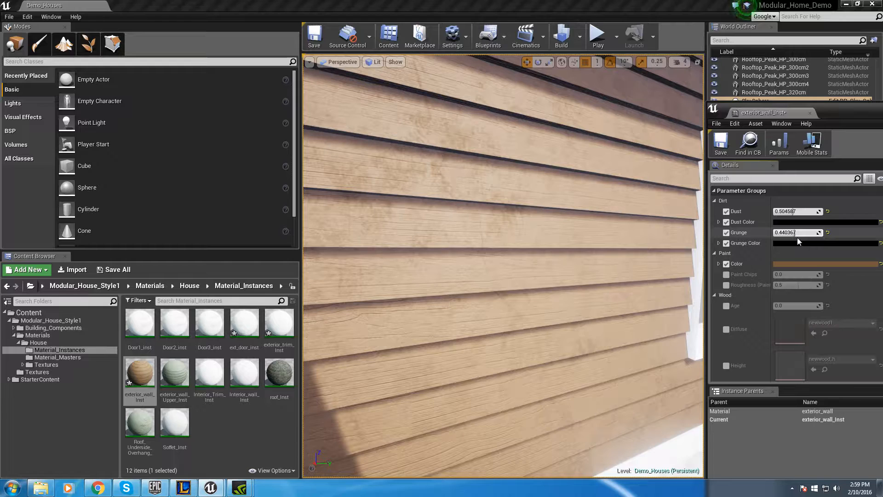
Enable Paint Chips for the exterior wall, check the siding by the window, and set the amount to about 0.523.
left_click(726, 275)
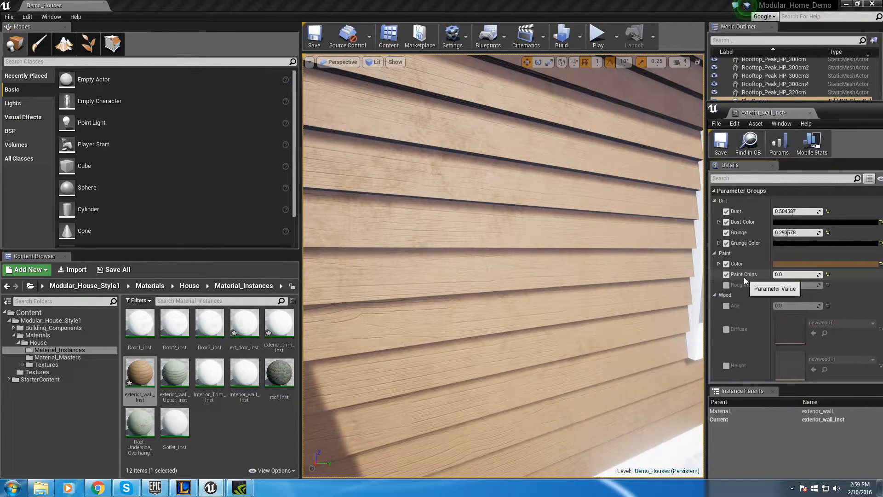
left_click_drag(791, 275, 808, 275)
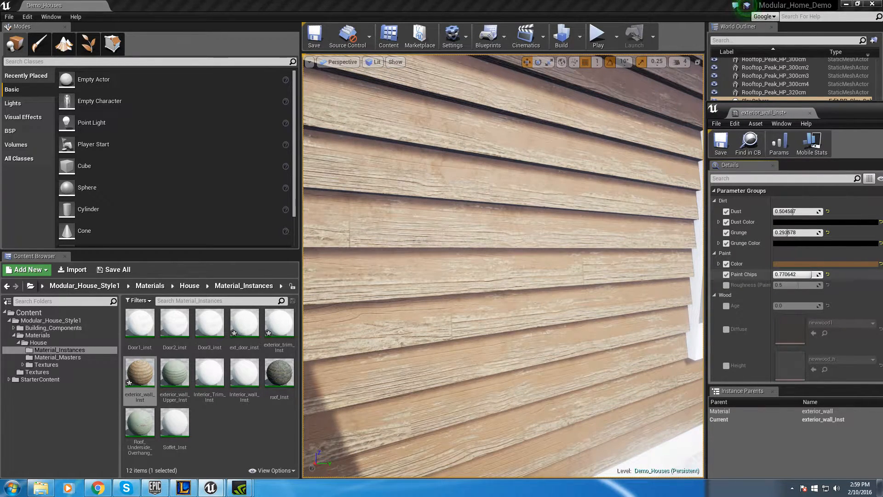
right_click_drag(499, 322, 449, 336)
right_click_drag(511, 182, 593, 184)
mouse_move(550, 320)
right_mouse_down()
mouse_move(515, 319)
mouse_move(549, 319)
right_mouse_up()
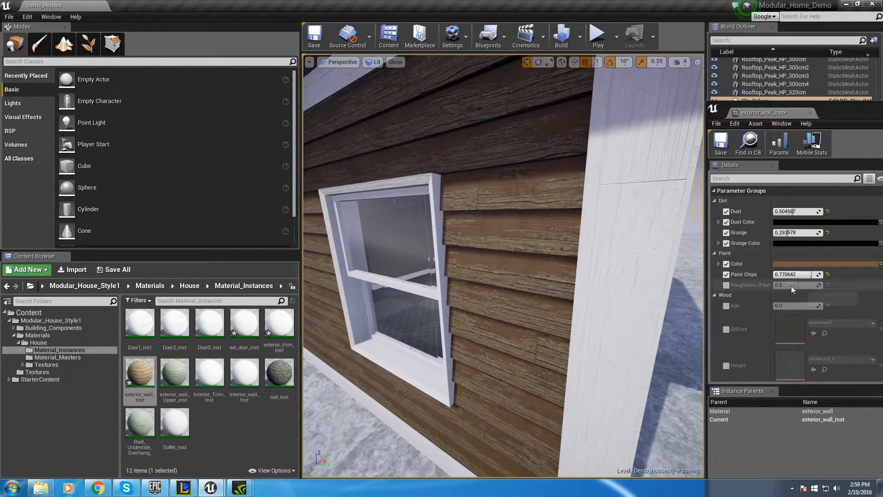
left_click_drag(803, 275, 791, 274)
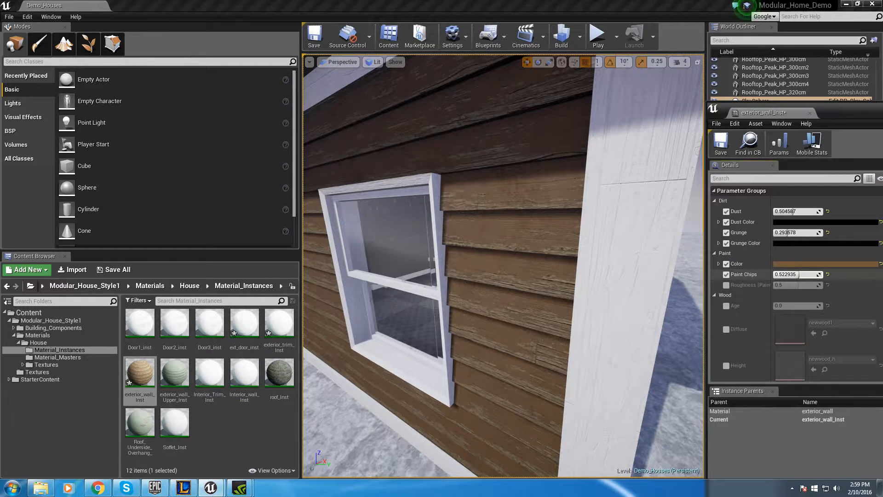
Enable the Wood Age parameter, try about 0.541 on the siding, and set it back to 0.0.
scroll(528, 328, "up", 1)
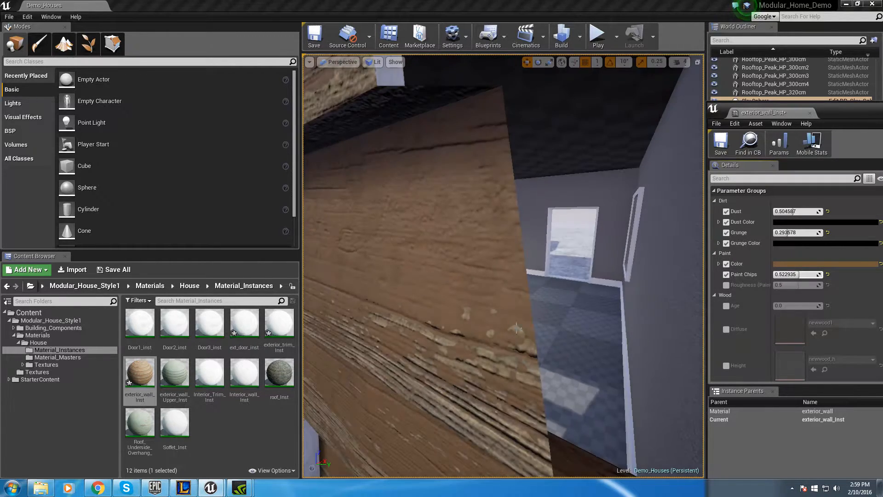
scroll(507, 327, "down", 1)
middle_click_drag(506, 329, 547, 283)
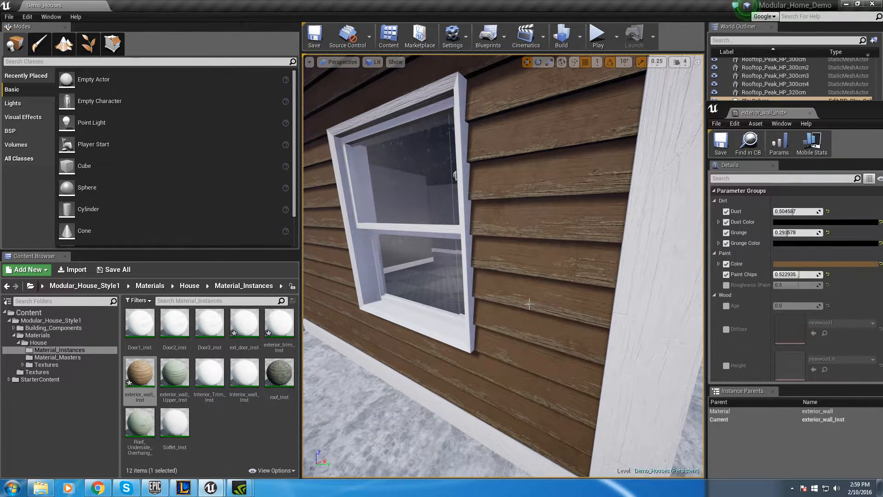
scroll(773, 319, "down", 4)
scroll(746, 323, "up", 4)
left_click(726, 305)
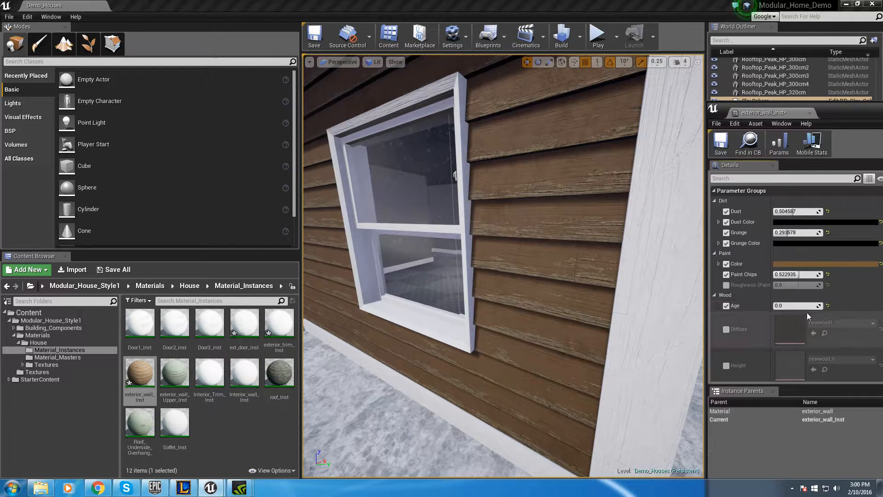
left_click_drag(798, 306, 795, 306)
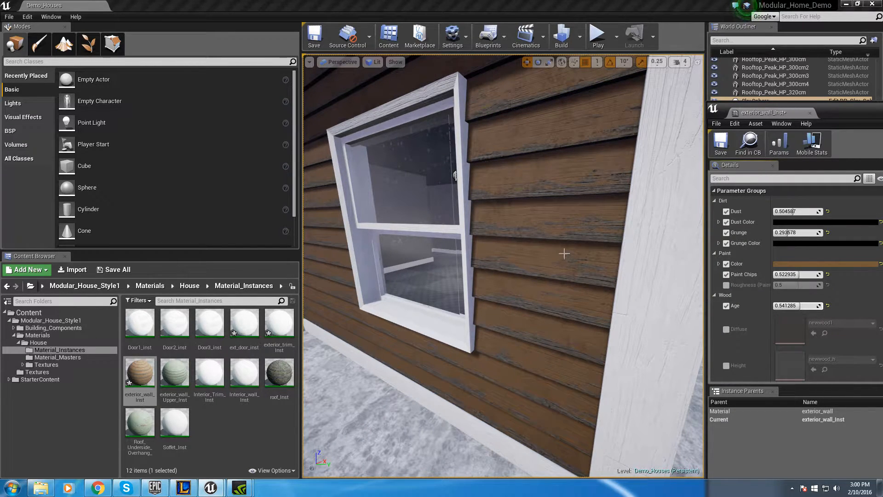
left_click_drag(800, 305, 775, 305)
Examine the chipped paint on the exterior siding up close and around the window.
right_click_drag(548, 298, 524, 336)
scroll(560, 316, "up", 1)
scroll(554, 320, "down", 1)
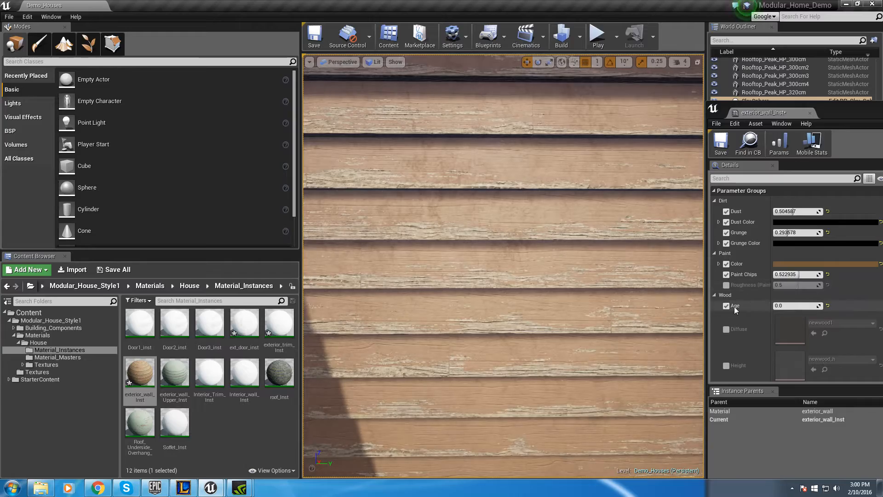
right_click_drag(580, 294, 635, 294)
mouse_move(504, 276)
right_mouse_down()
mouse_move(533, 244)
mouse_move(437, 253)
mouse_move(519, 281)
right_mouse_up()
right_click_drag(433, 198, 470, 196)
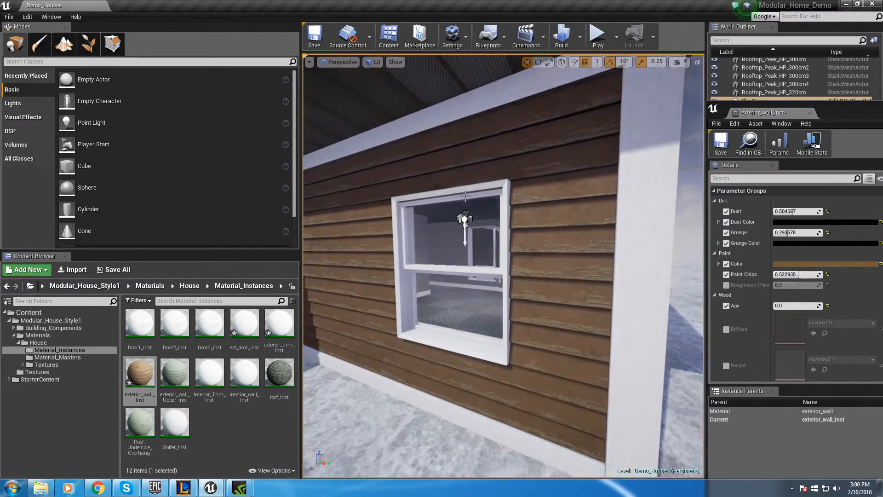
right_click_drag(473, 371, 586, 299)
Select the white exterior corner trim beside the window and inspect its surface up close.
left_click(619, 244)
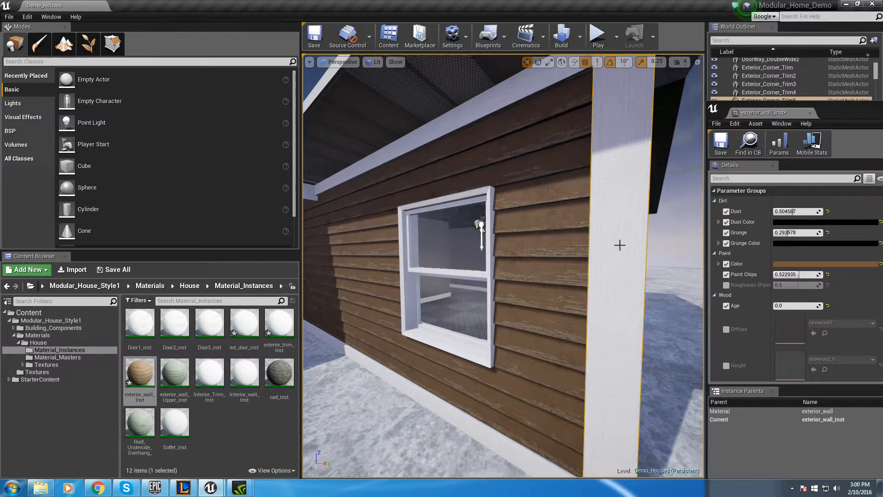
right_click_drag(619, 245, 599, 298)
left_click(530, 317)
right_click_drag(529, 317, 562, 226)
right_click_drag(538, 300, 538, 299)
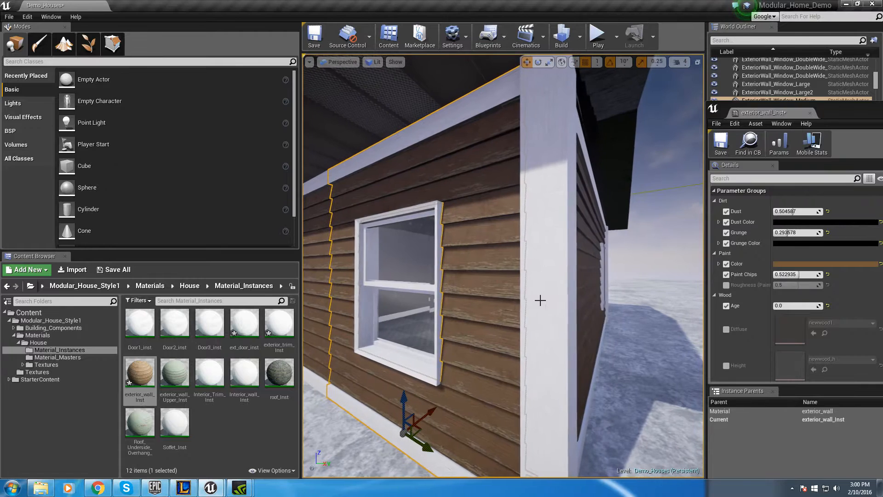
left_click(538, 302)
right_click_drag(552, 336, 541, 359)
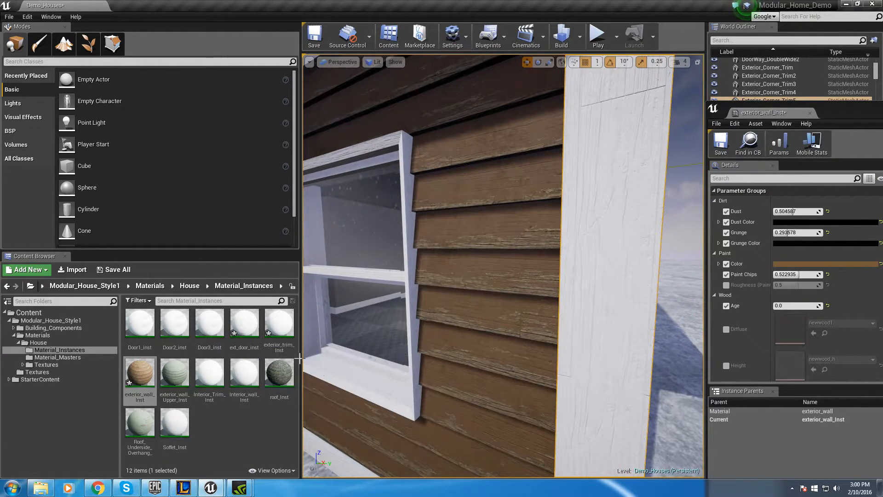
Open the exterior_trim_Inst material instance for editing, keeping the white corner trim and window frame in view.
left_click_drag(287, 352, 653, 329)
key("s")
right_click_drag(503, 265, 416, 272)
key("s")
key("w")
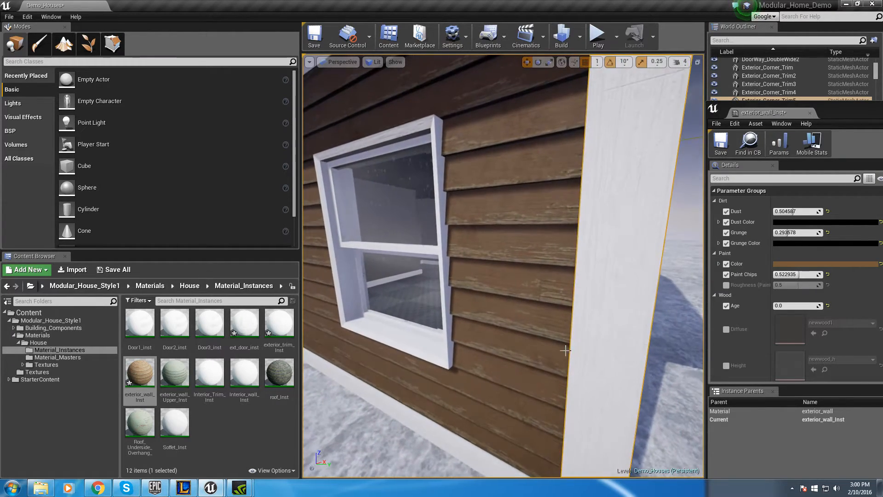
double_click(278, 325)
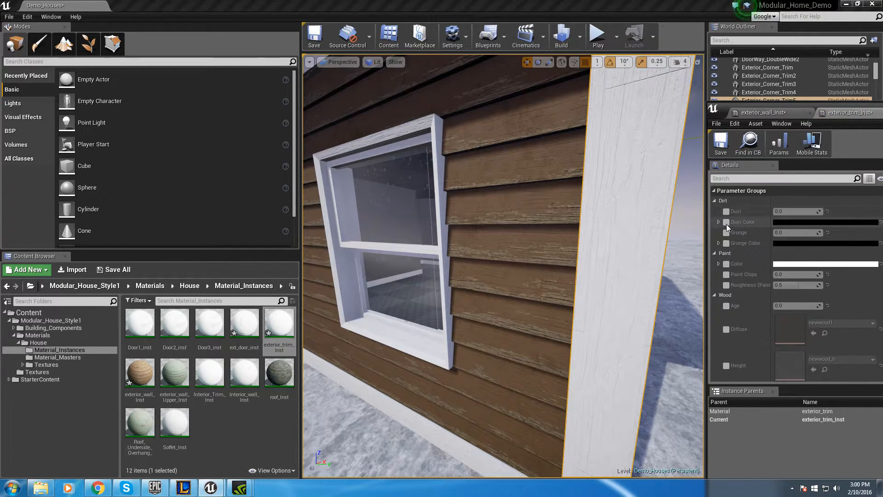
Enable Dust and Grunge for the exterior trim, setting Dust to about 0.495 and Grunge to 1.0.
left_click(727, 212)
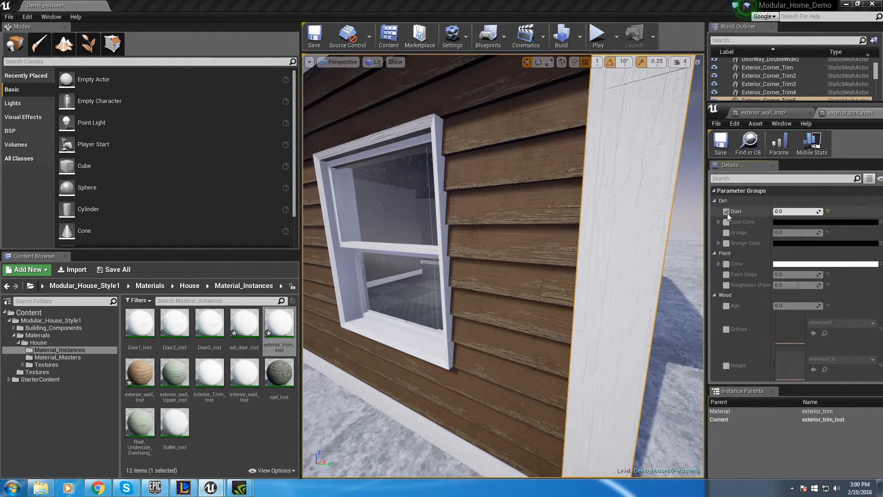
left_click_drag(782, 212, 786, 212)
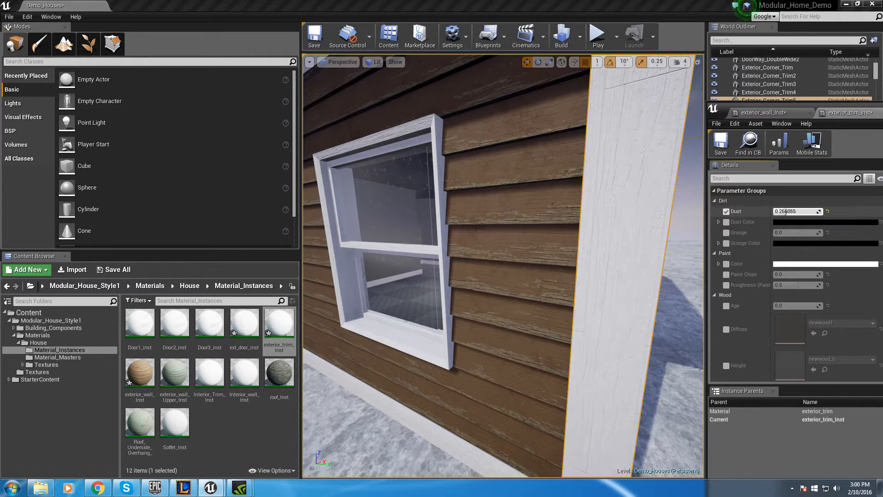
left_click(727, 233)
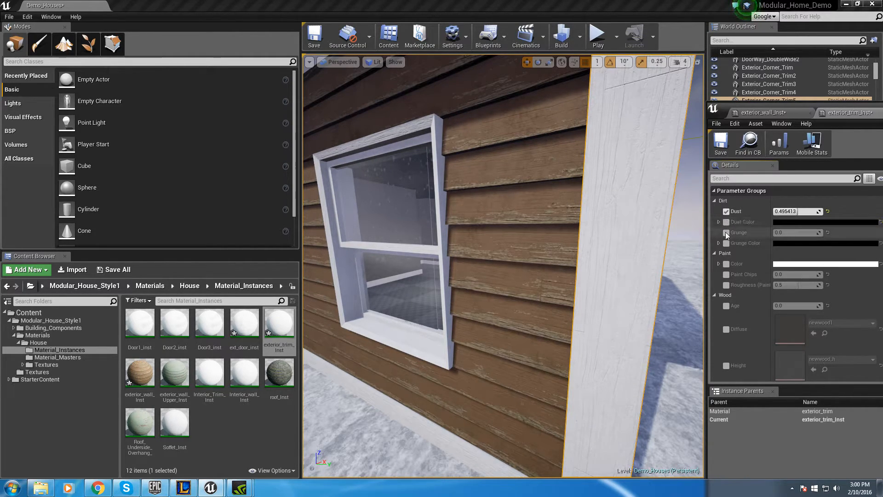
mouse_move(788, 232)
left_mouse_down()
mouse_move(828, 233)
mouse_move(787, 232)
left_mouse_up()
Enable the exterior trim's paint Color parameter, try a light pink, and cancel back to white.
left_click(726, 263)
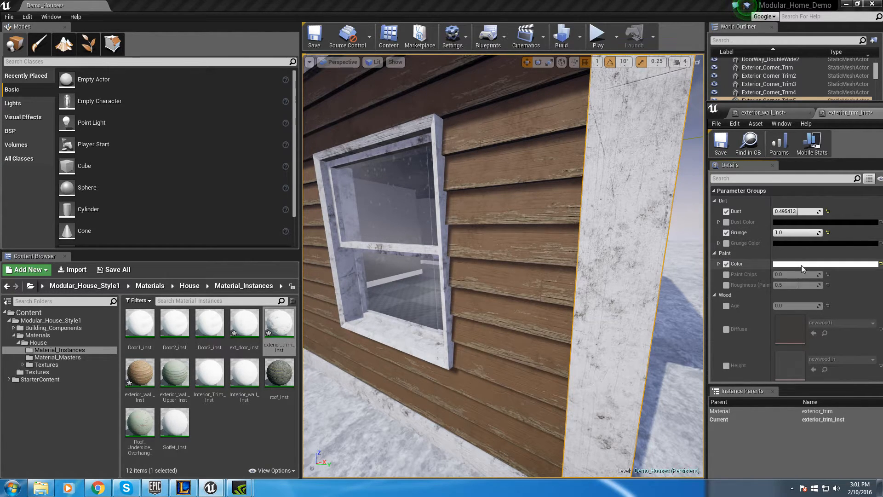
left_click(801, 265)
mouse_move(809, 350)
left_mouse_down()
mouse_move(823, 365)
mouse_move(764, 355)
mouse_move(822, 333)
left_mouse_up()
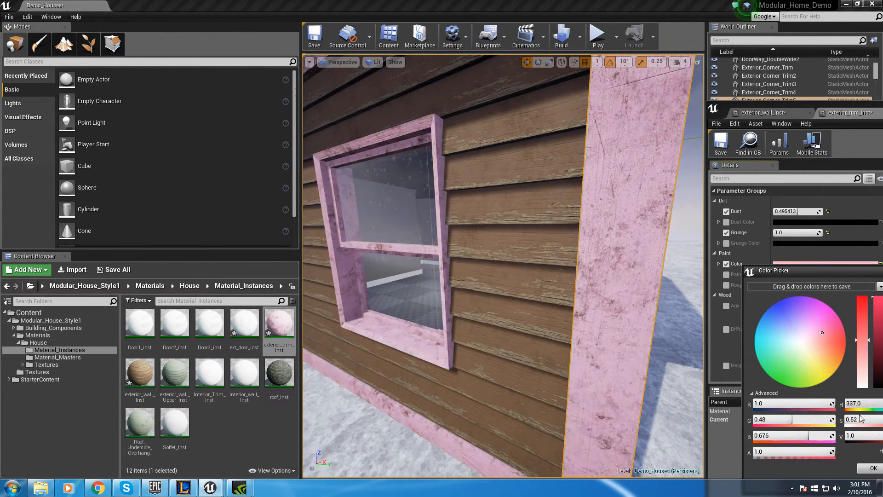
key("Escape")
Enable Paint Chips for the exterior trim, try about 0.844 on the corner, and reduce the amount to about 0.376.
left_click(726, 274)
left_click_drag(777, 274, 817, 274)
mouse_move(627, 310)
right_mouse_down()
mouse_move(529, 303)
mouse_move(547, 299)
mouse_move(616, 332)
mouse_move(635, 352)
right_mouse_up()
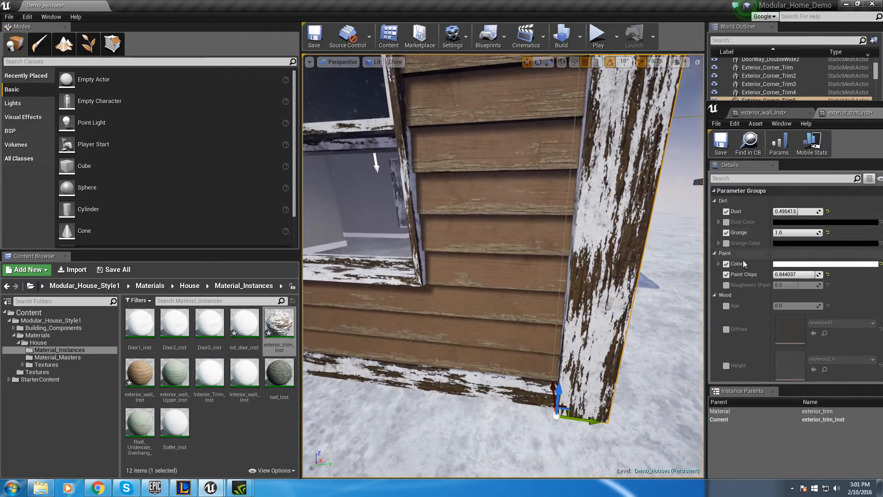
left_click_drag(809, 274, 792, 274)
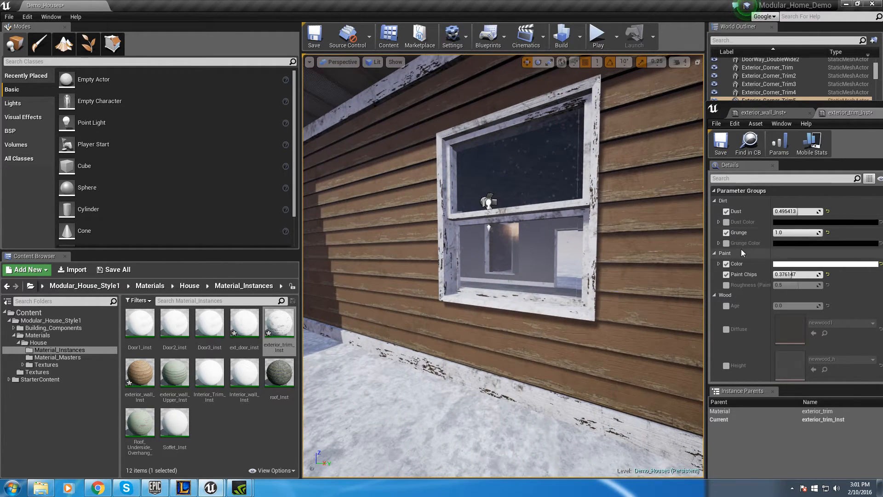
Examine the weathered trim and siding around the window and along the base of the wall.
scroll(735, 316, "down", 1)
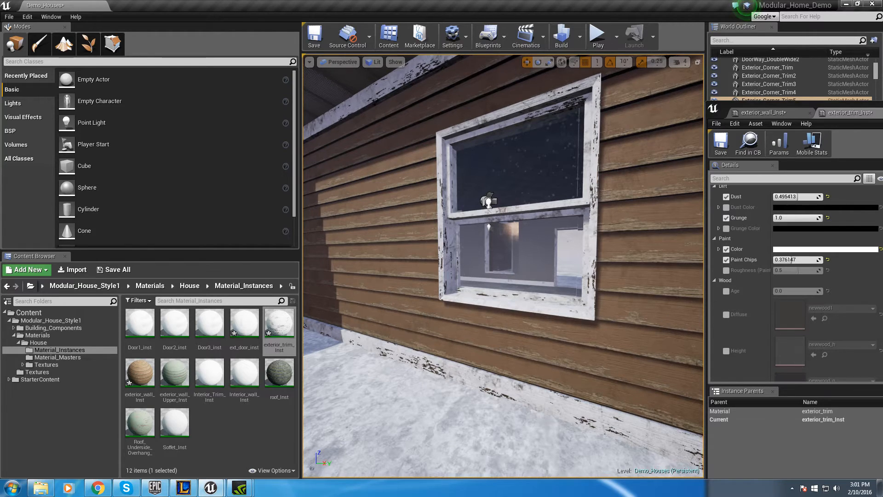
right_click_drag(644, 312, 612, 319)
right_click_drag(387, 357, 366, 357)
right_click_drag(456, 319, 417, 300)
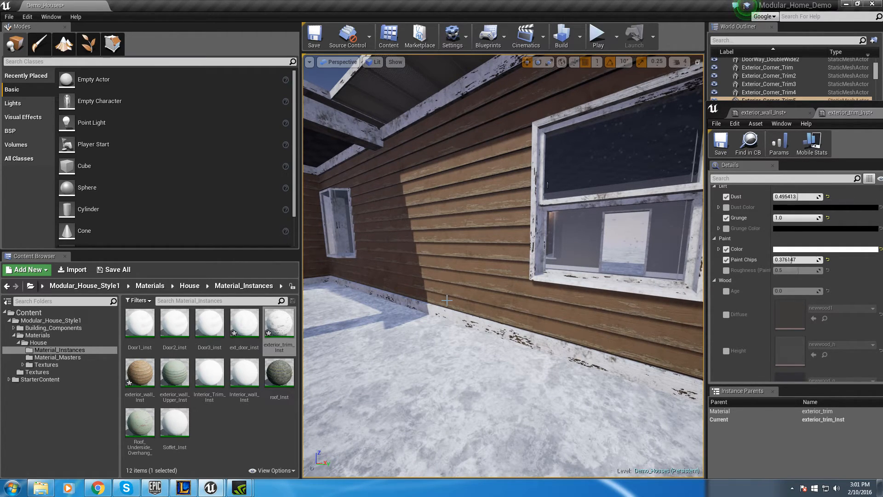
mouse_move(435, 308)
right_mouse_down()
mouse_move(384, 304)
mouse_move(444, 308)
mouse_move(445, 299)
mouse_move(445, 314)
right_mouse_up()
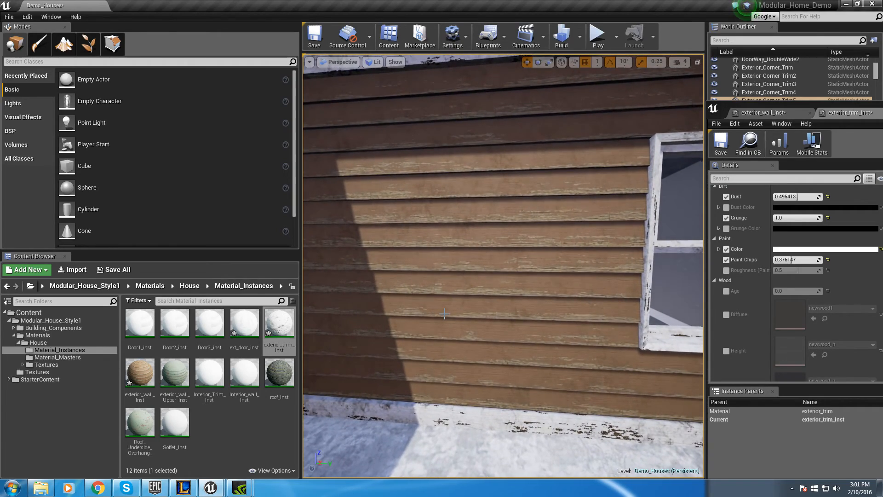